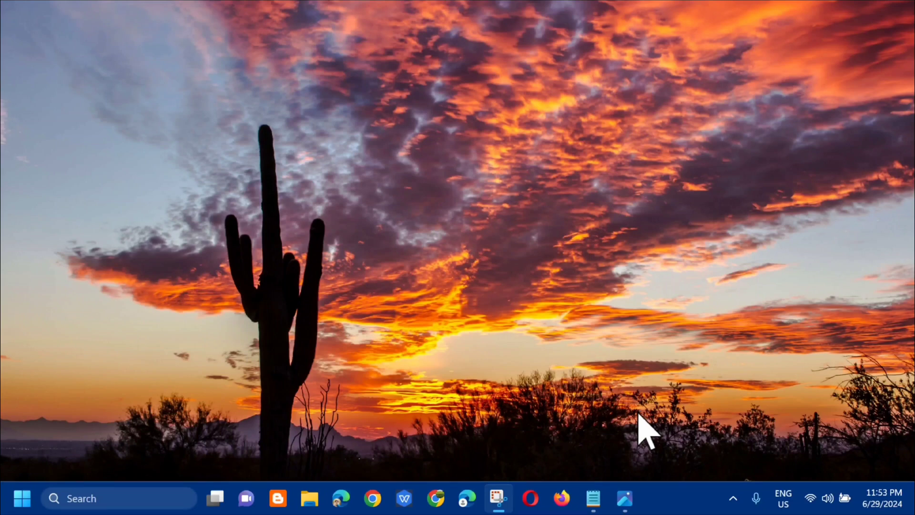
Step: Check and dismiss the Store's 'too many requests' error, then open Settings via search
left_click(625, 499)
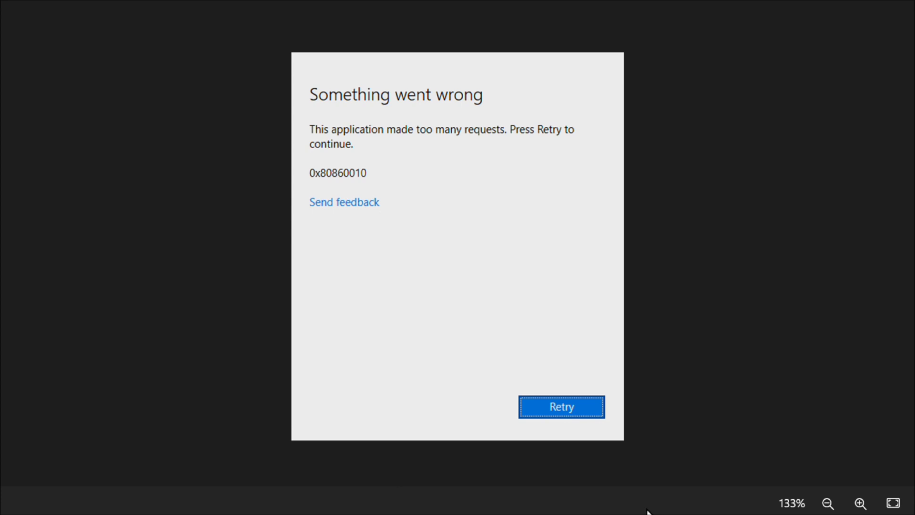
left_click(625, 506)
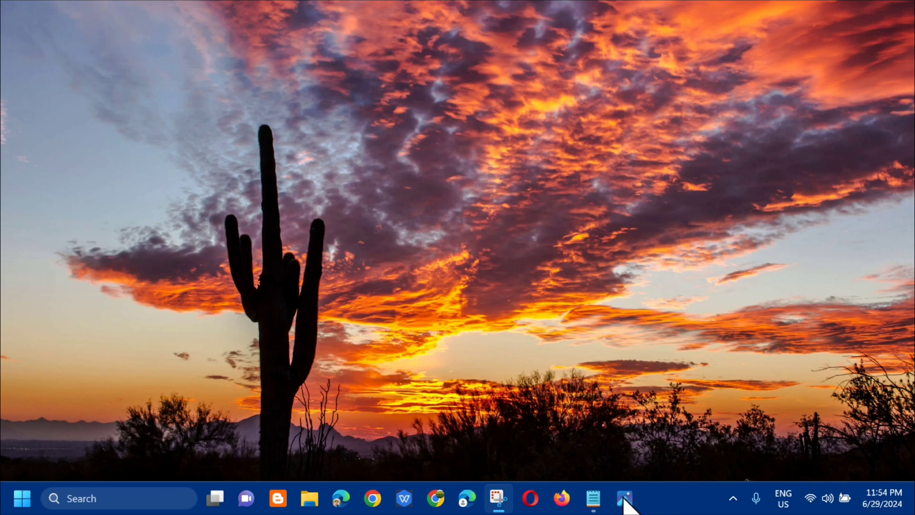
left_click(113, 501)
type("s")
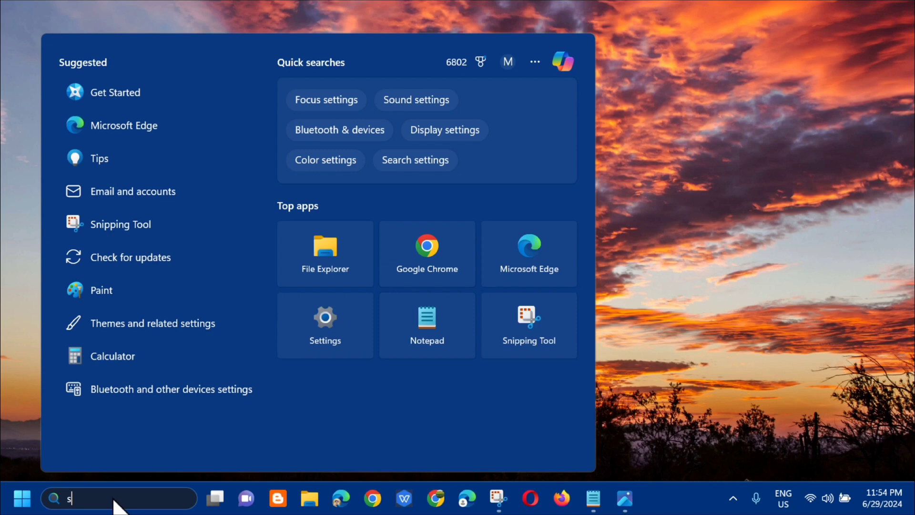
type("ettings")
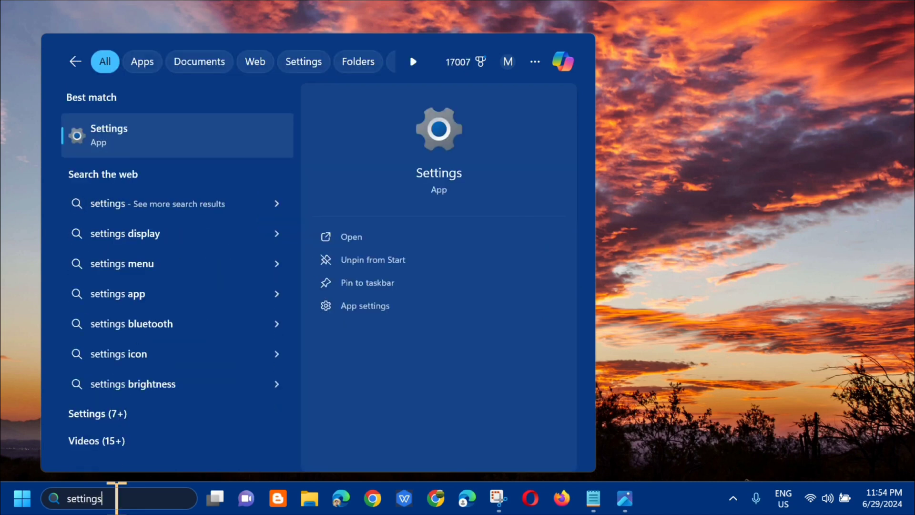
left_click(346, 239)
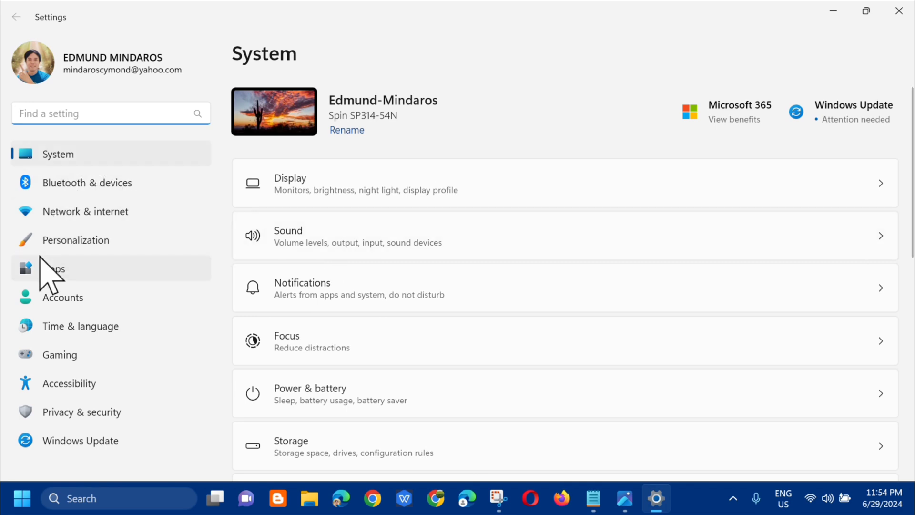
Step: Switch 'Set time automatically' On under Time & language > Date & time, then close Settings
left_click(85, 332)
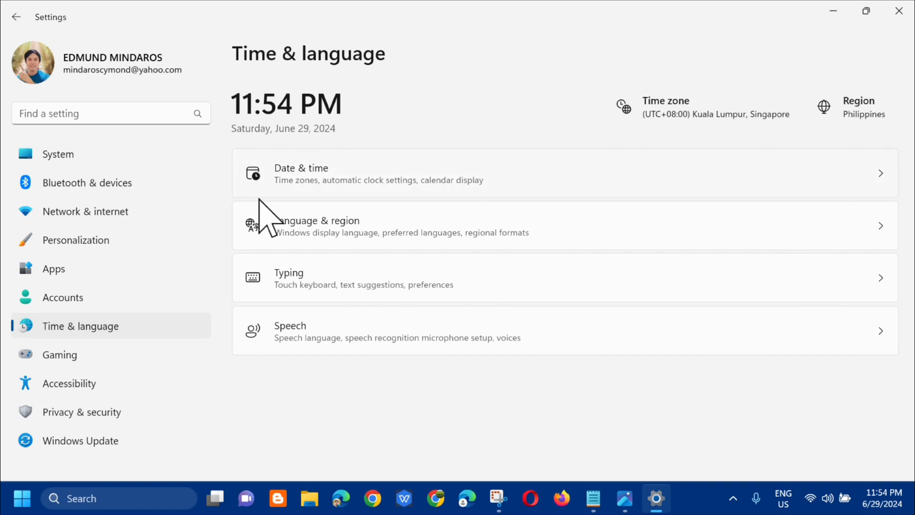
left_click(368, 179)
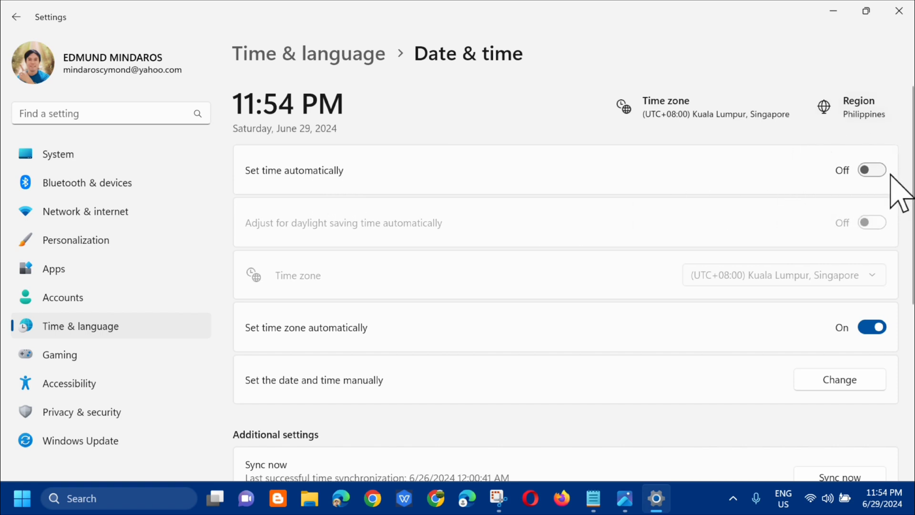
left_click(875, 171)
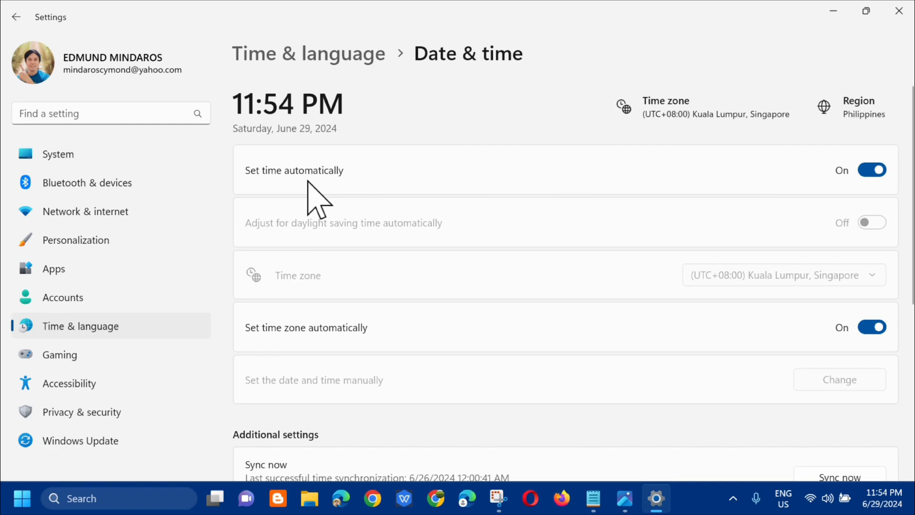
left_click(899, 13)
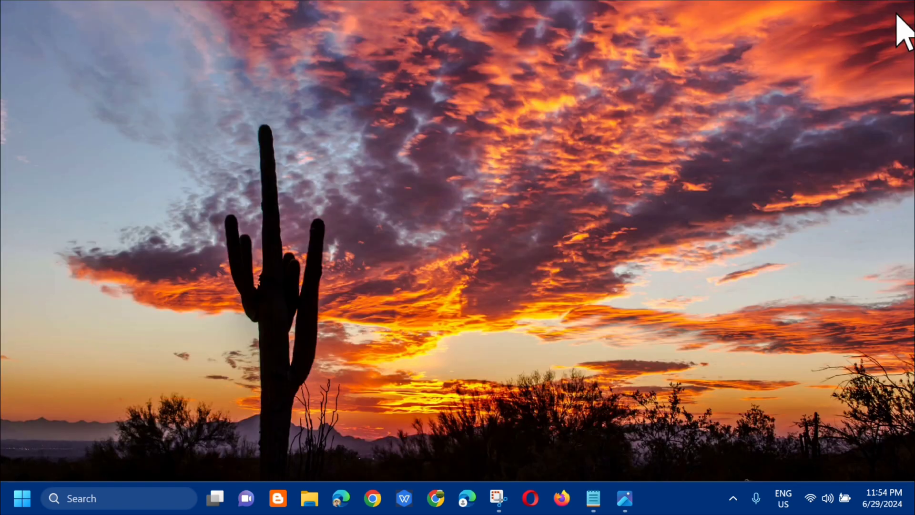
Step: Run wsreset so Microsoft Store resets and reopens on Home, then close it
left_click(103, 497)
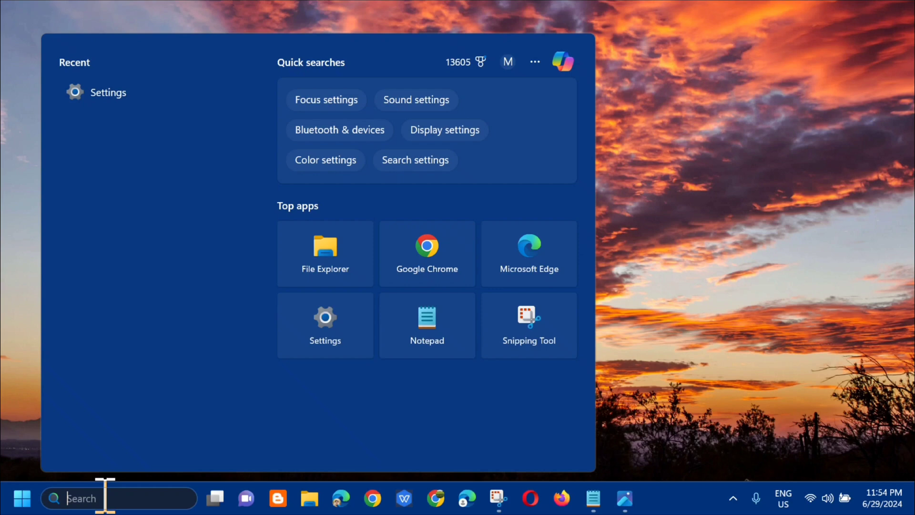
type("wsrese")
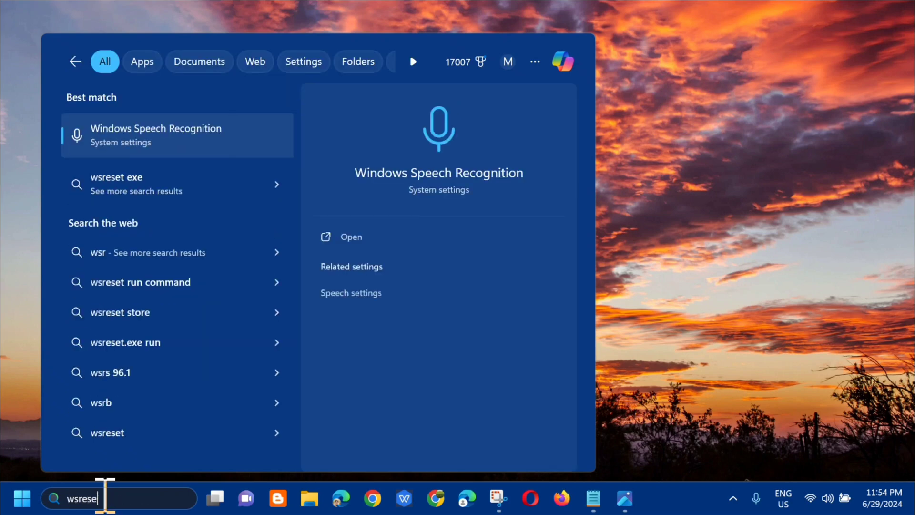
type("t")
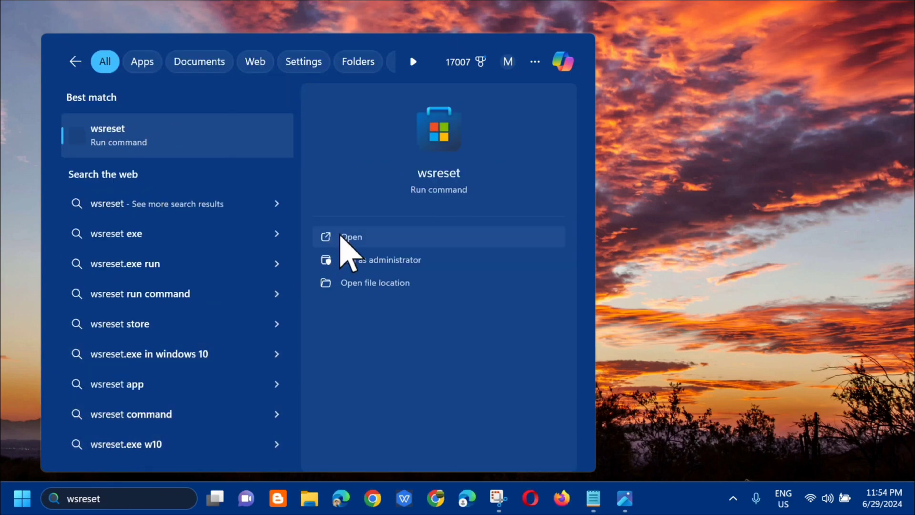
left_click(355, 239)
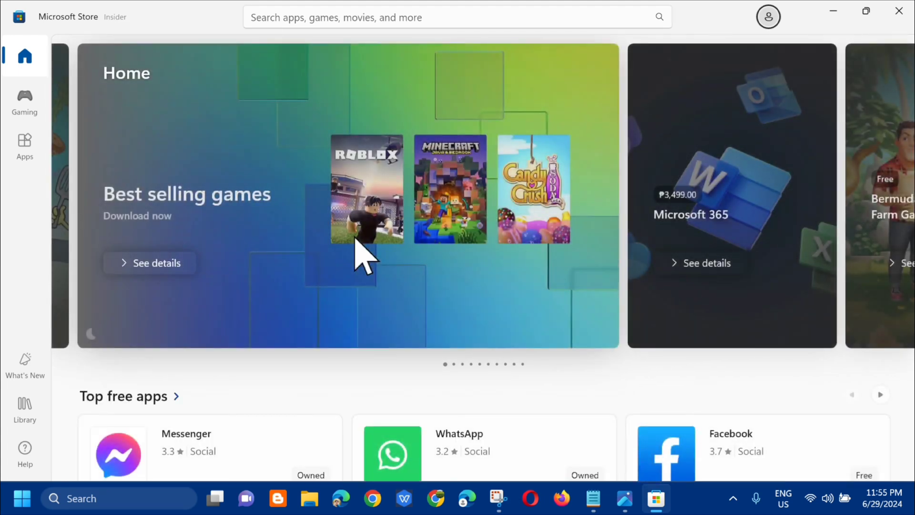
left_click(355, 237)
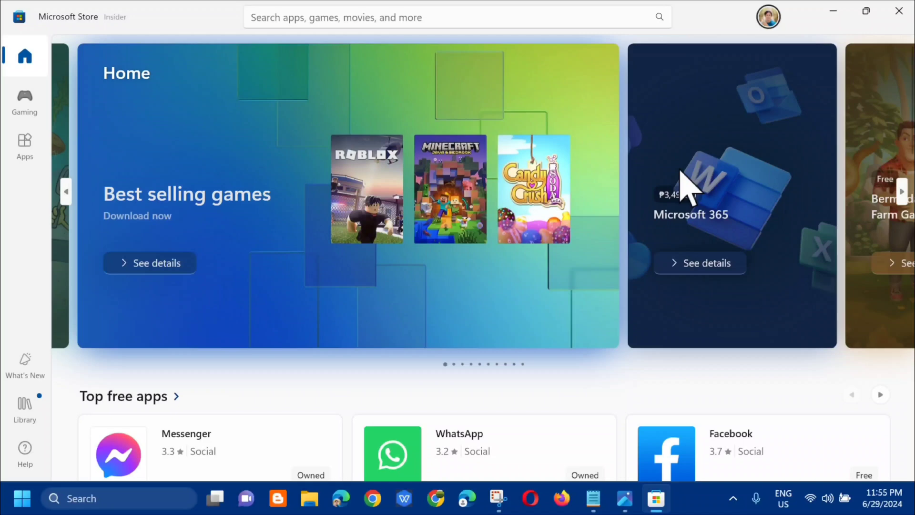
left_click(900, 12)
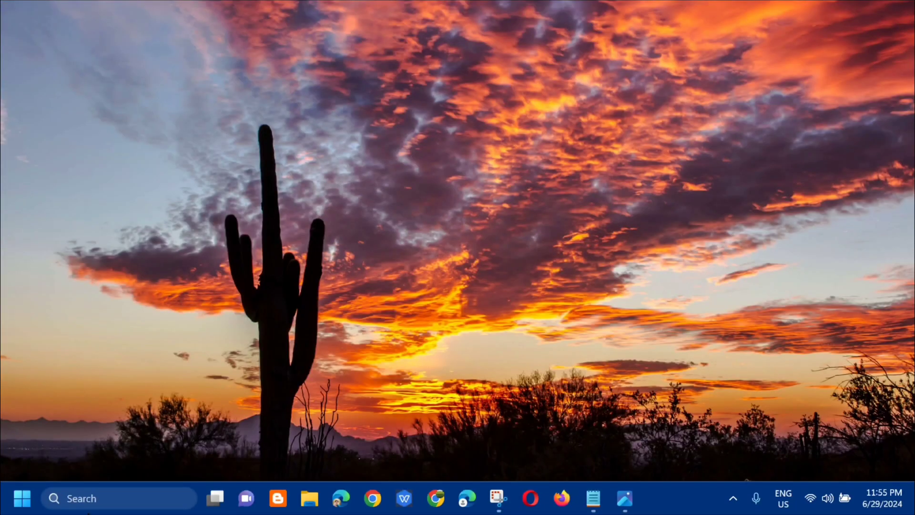
Step: Open Network reset from search, choose Reset now, and confirm with Yes
left_click(117, 498)
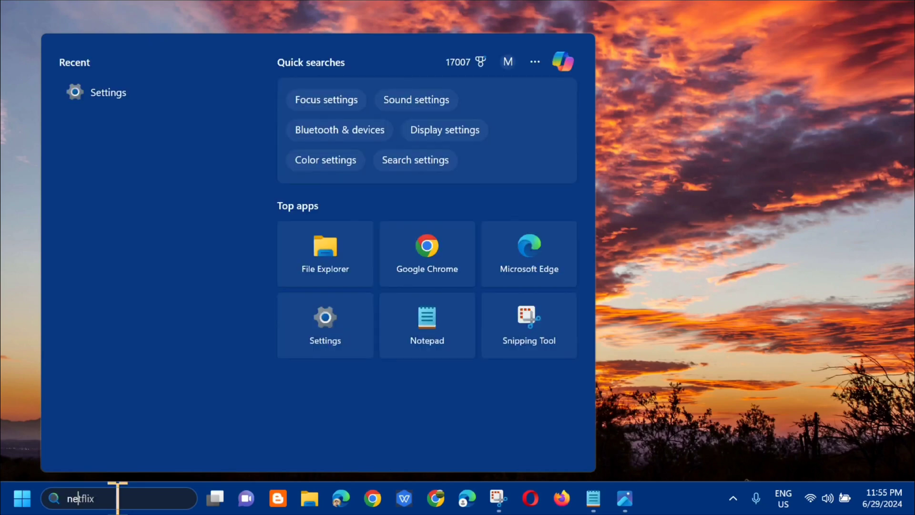
type("twork")
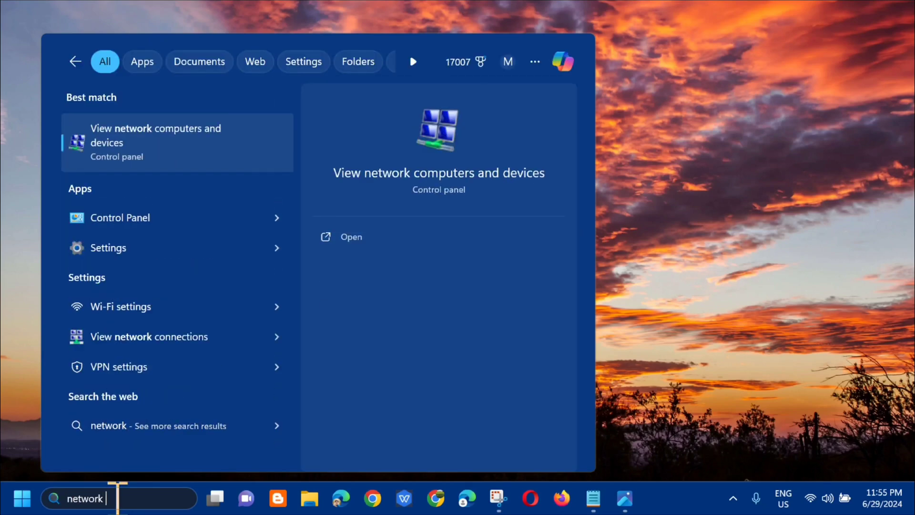
type(" reset")
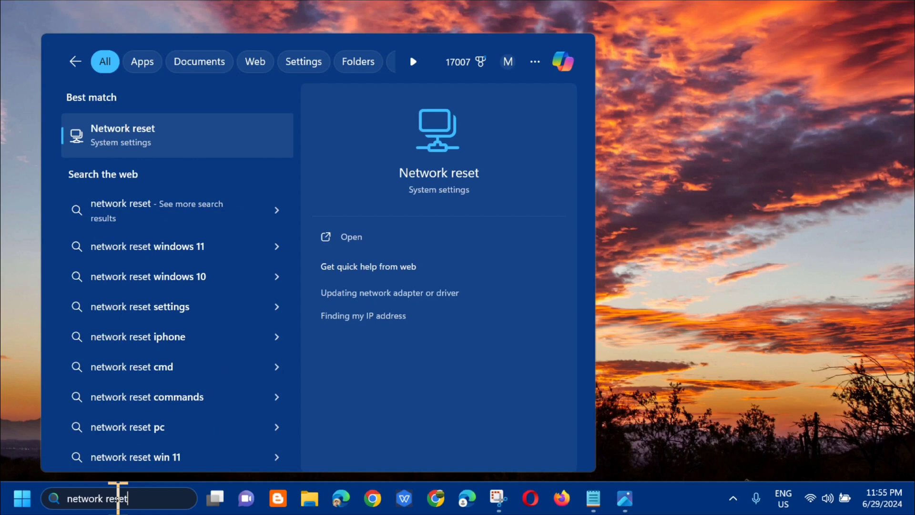
left_click(354, 240)
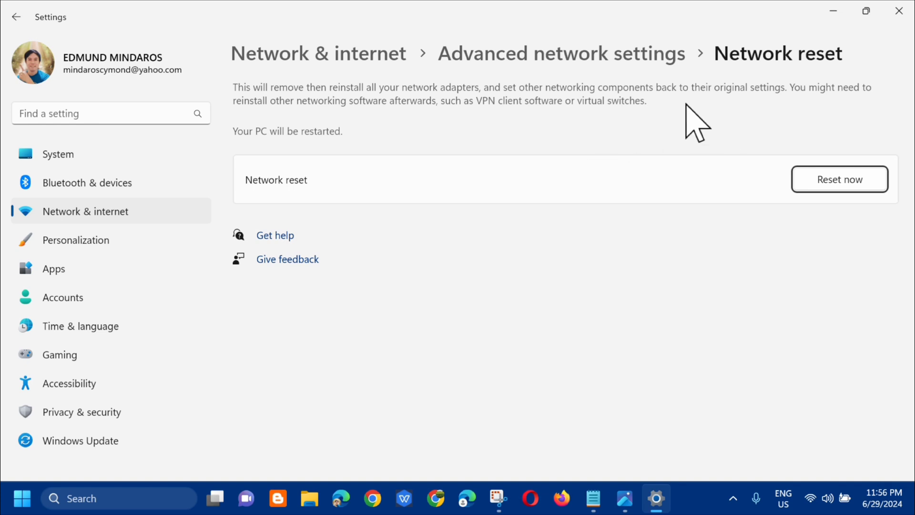
left_click(845, 187)
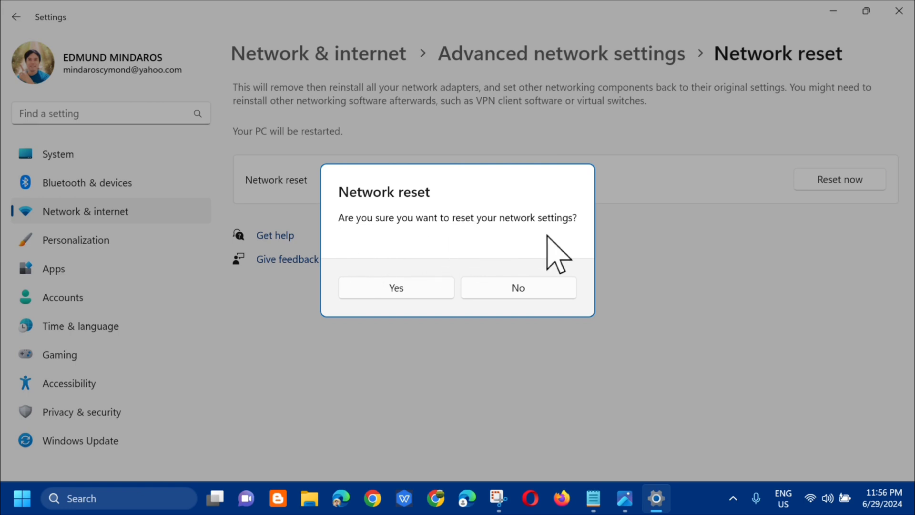
left_click(397, 292)
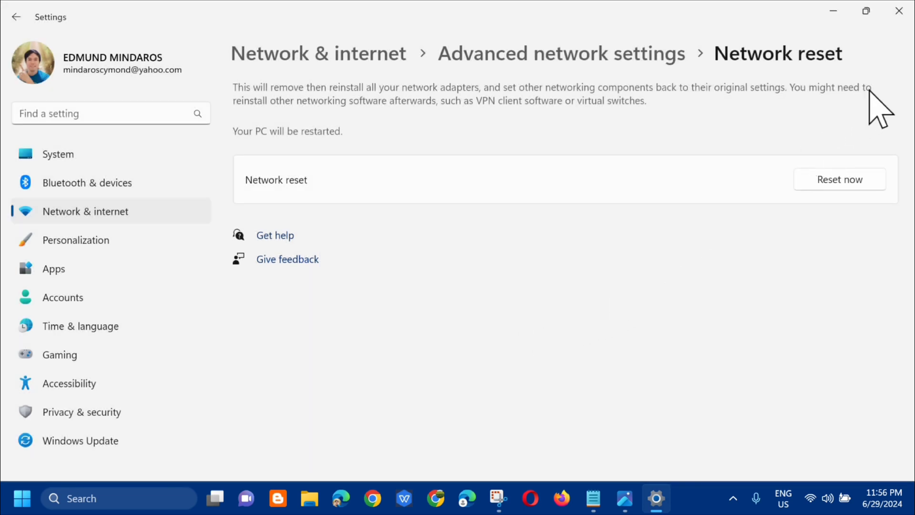
left_click(899, 12)
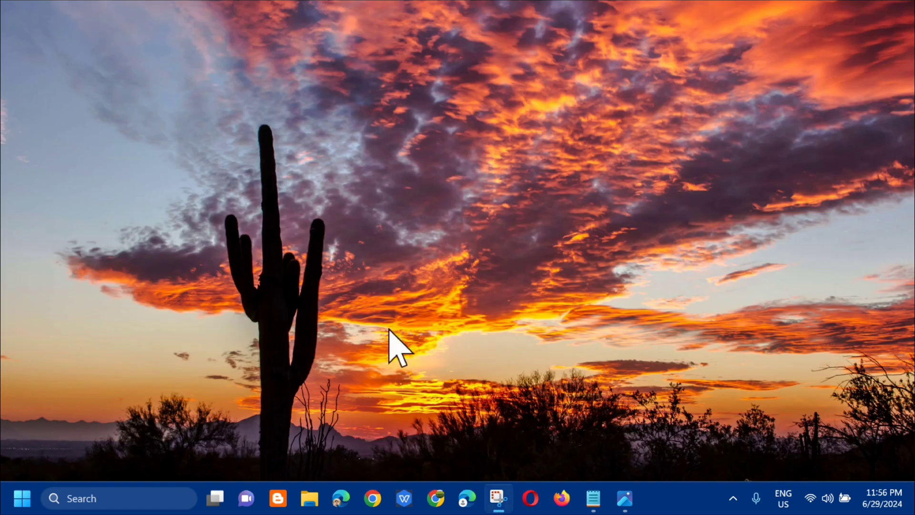
left_click(23, 498)
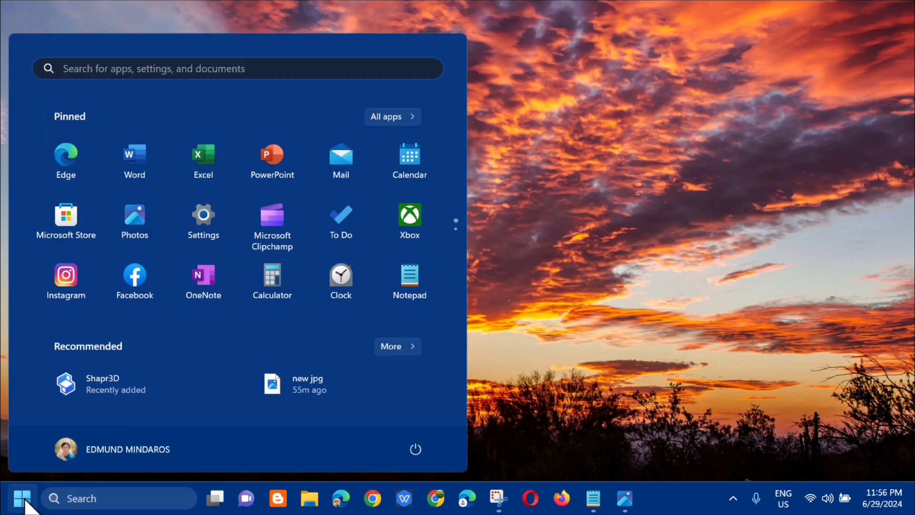
left_click(416, 449)
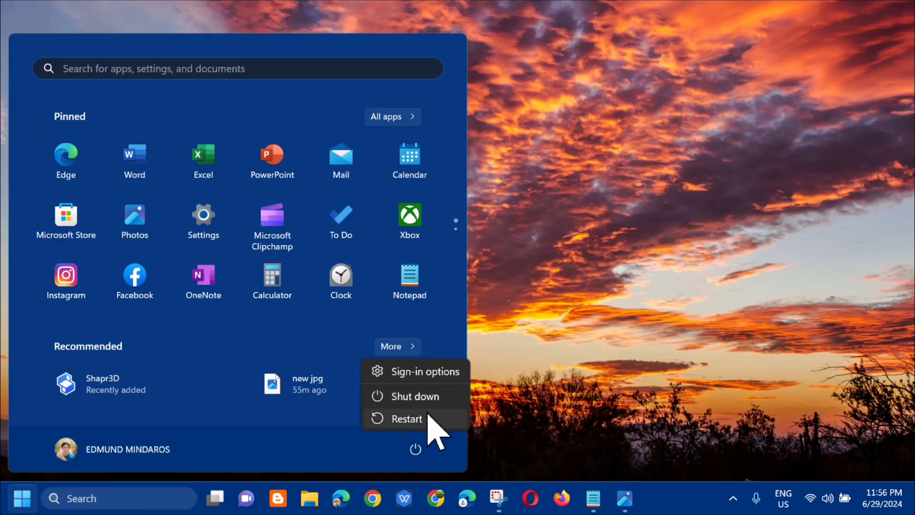
left_click(597, 347)
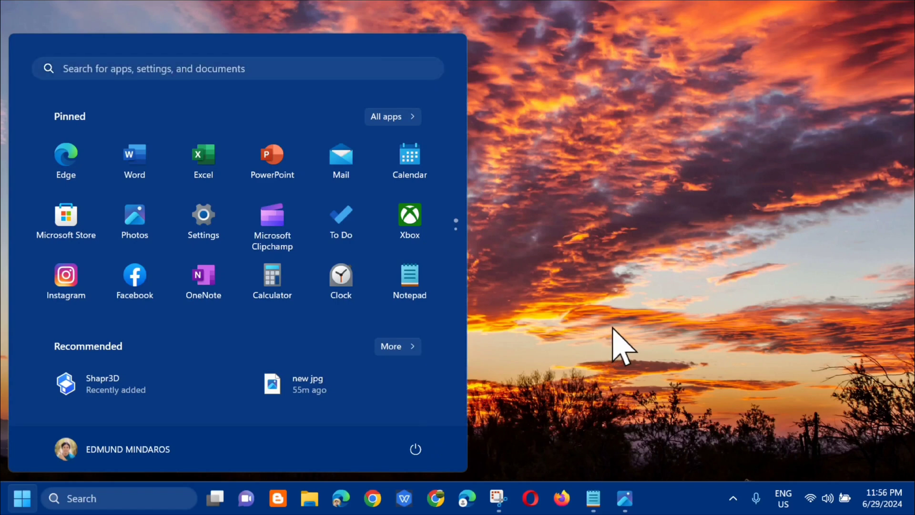
left_click(613, 341)
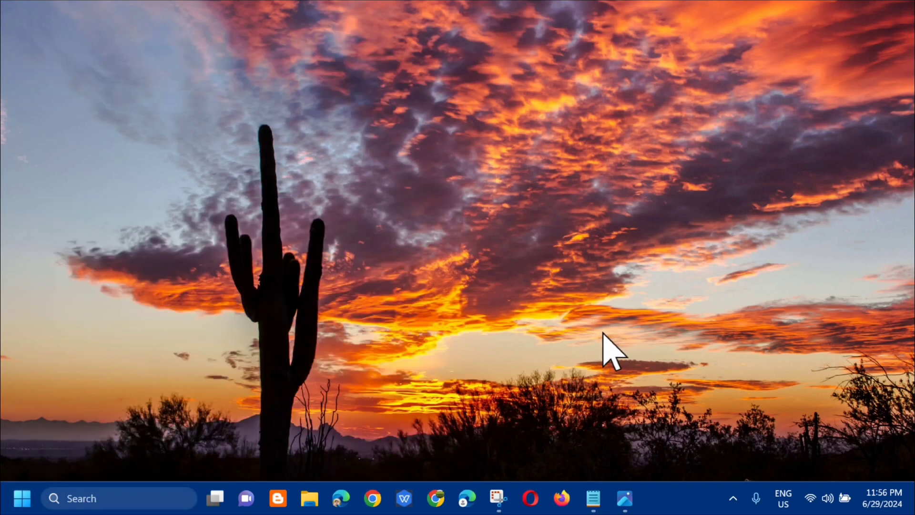